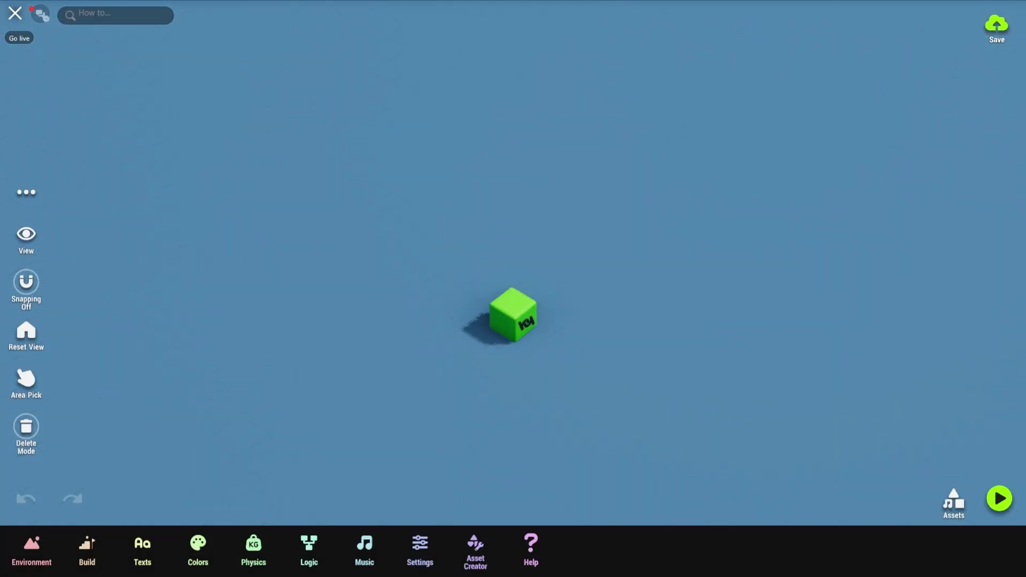
Step: Save the current view as the game camera and add a Platformer Player beside the cube
{"action": "left_click", "coordinate": [27, 192]}
{"action": "left_click", "coordinate": [97, 169]}
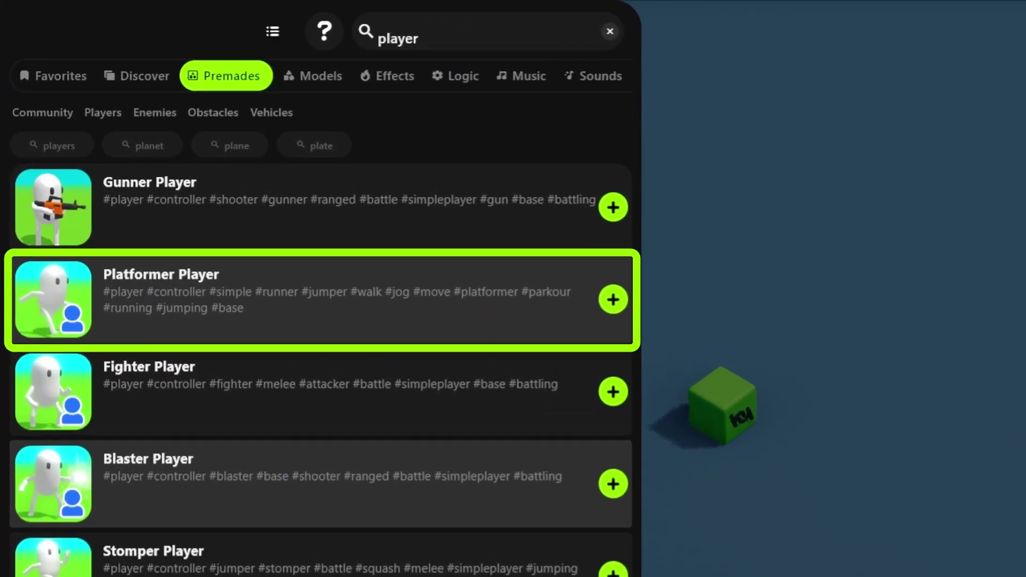
{"action": "left_click", "coordinate": [613, 299]}
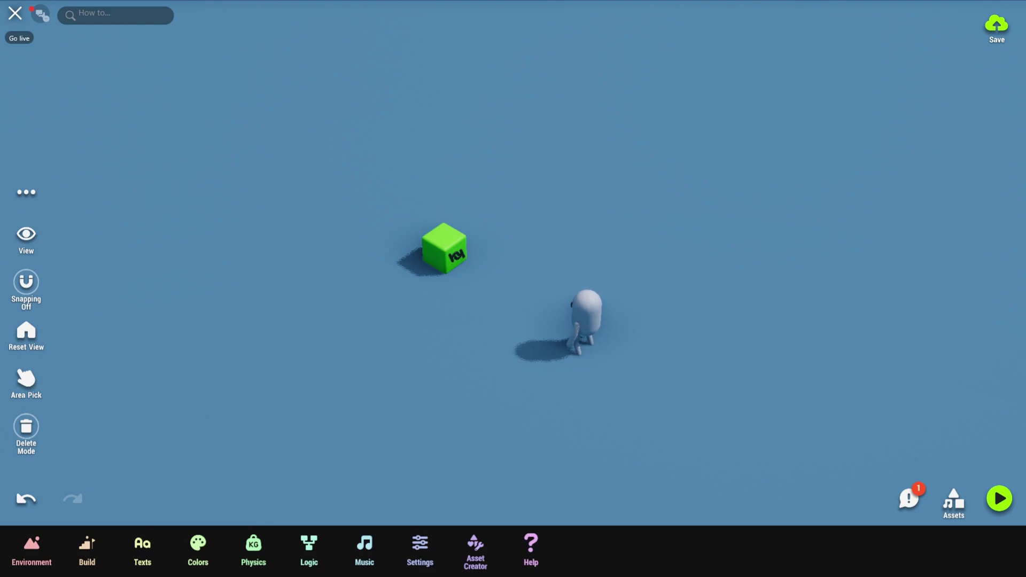
Step: Add Mover Type 1 in the Logic pathfinding settings, keeping default radius, height and climb
{"action": "left_click", "coordinate": [309, 546]}
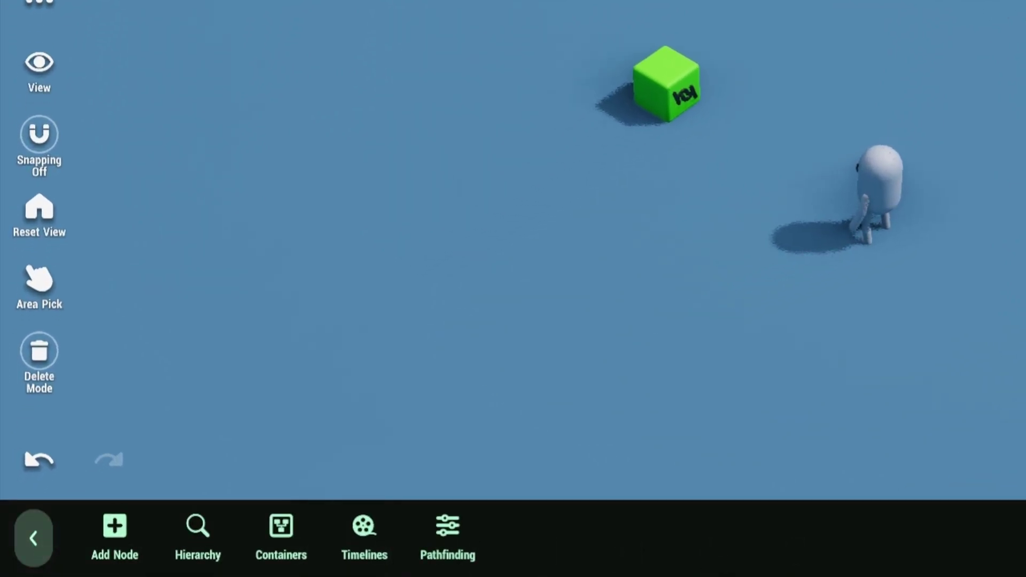
{"action": "left_click", "coordinate": [448, 536]}
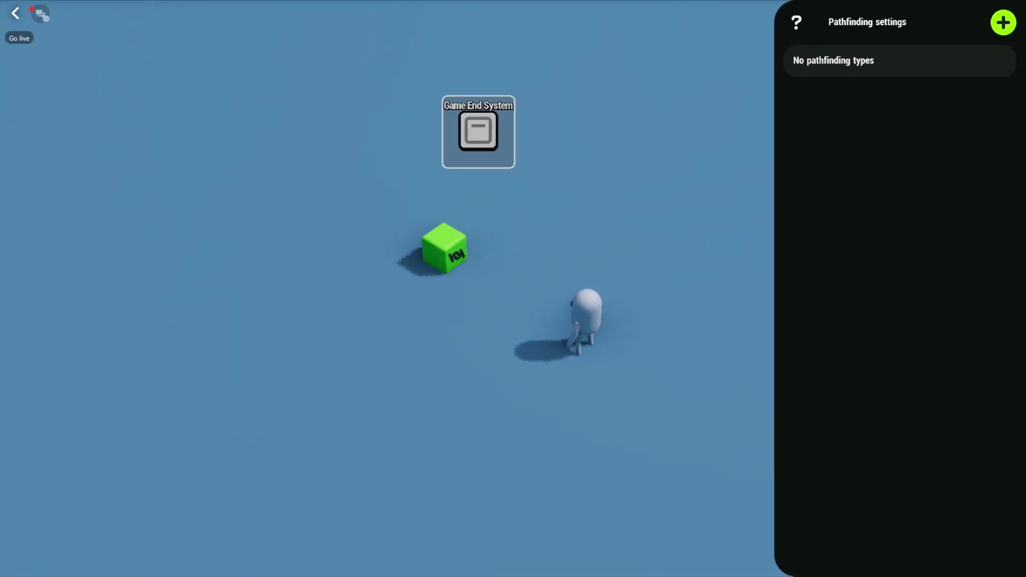
{"action": "left_click", "coordinate": [1004, 23]}
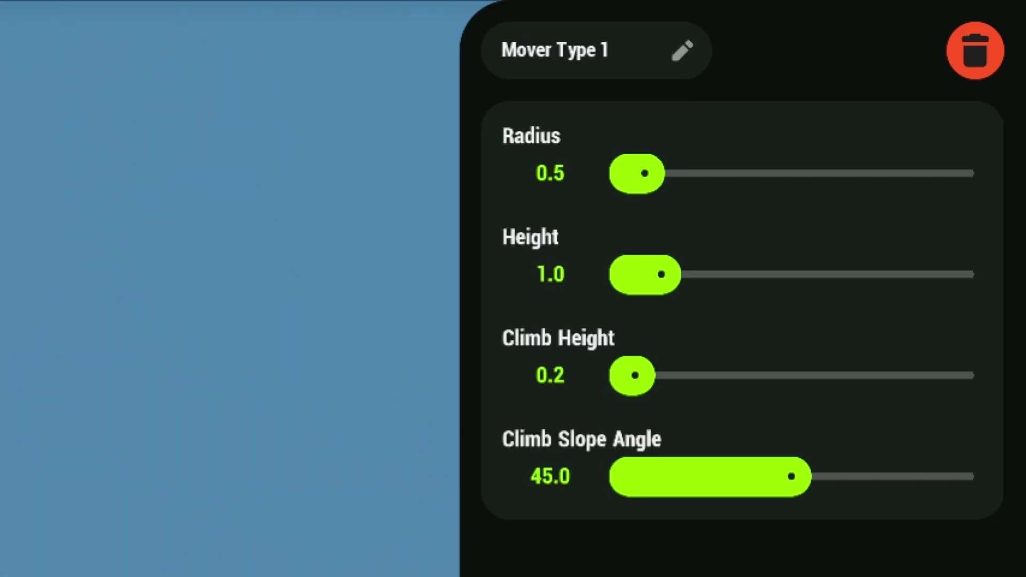
Step: Name the new mover type 'Cube' and give it a radius of 1.0
{"action": "left_click", "coordinate": [612, 54]}
{"action": "type", "text": "Cube"}
{"action": "key", "text": "Return"}
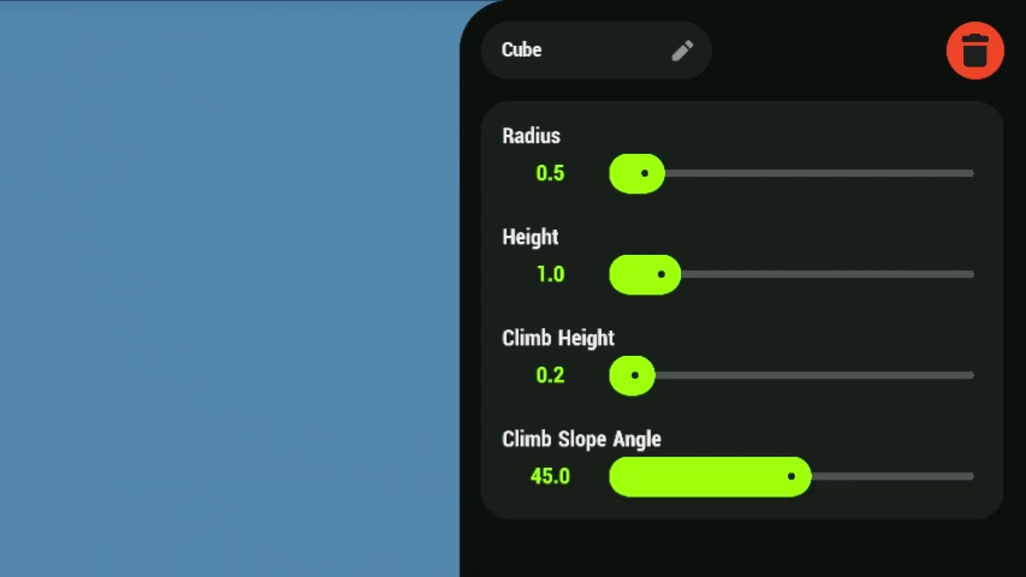
{"action": "key", "text": "Down"}
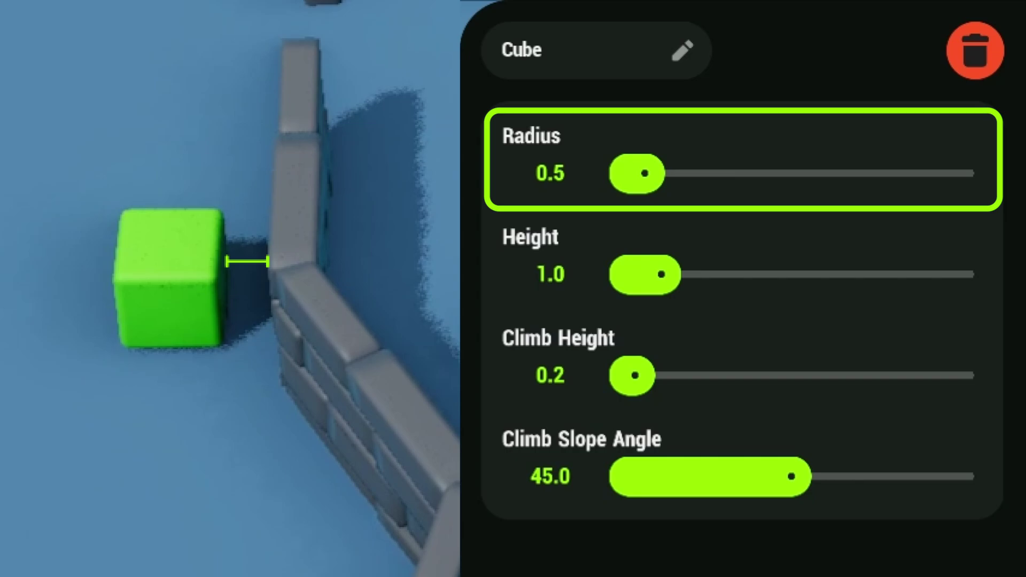
{"action": "key", "text": "Return"}
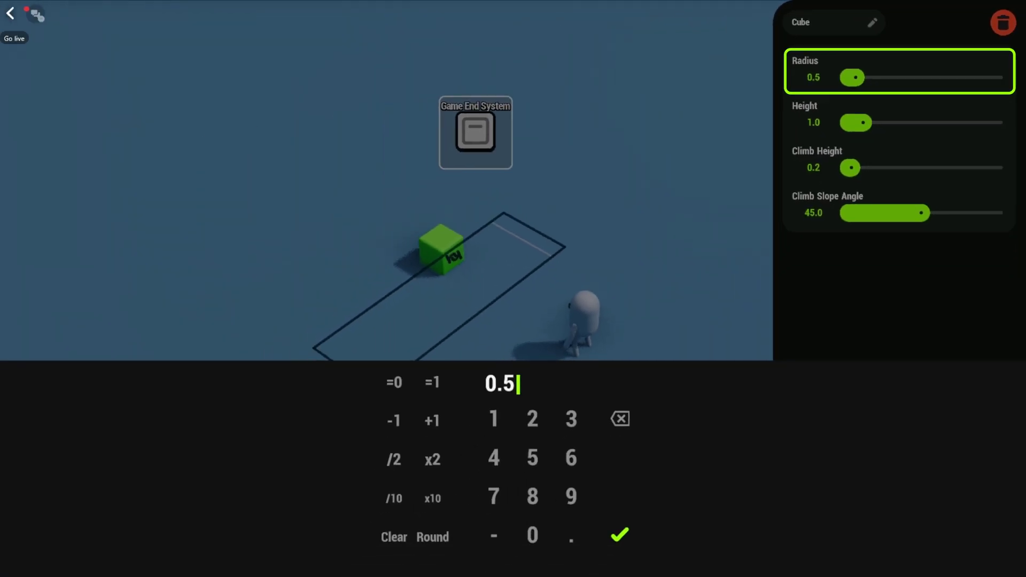
{"action": "type", "text": "1.0"}
{"action": "key", "text": "Return"}
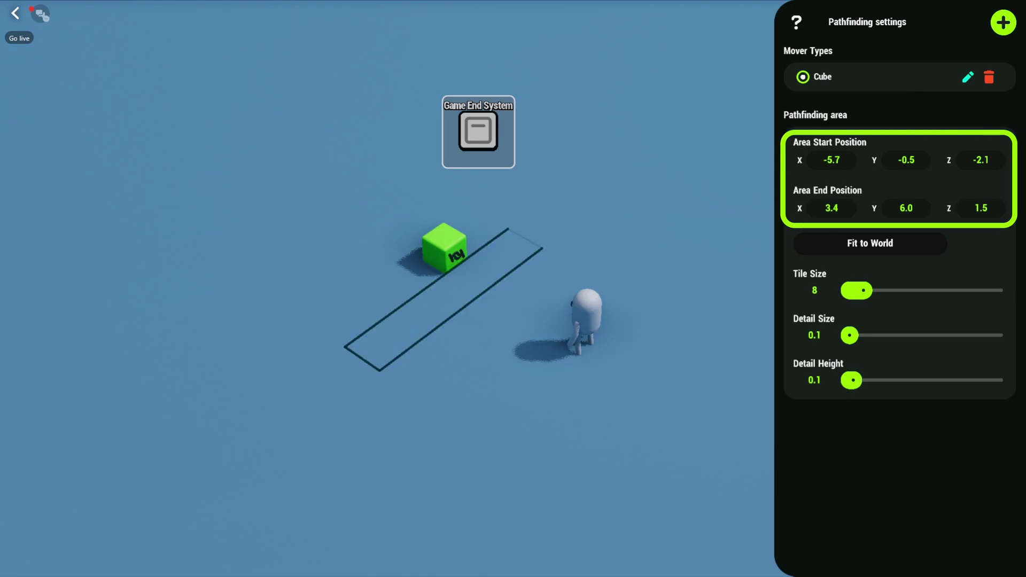
Step: Set the pathfinding area's X and Z ranges to run from -10 to 10
{"action": "left_click", "coordinate": [832, 159]}
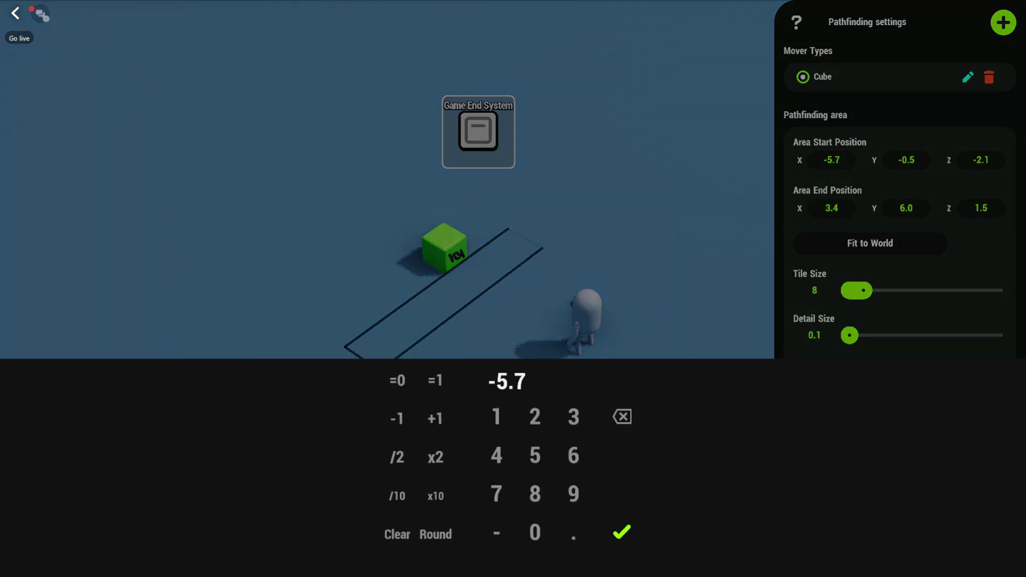
{"action": "type", "text": "-10"}
{"action": "left_click", "coordinate": [622, 532]}
{"action": "left_click", "coordinate": [832, 208]}
{"action": "type", "text": "10"}
{"action": "left_click", "coordinate": [623, 532]}
{"action": "left_click", "coordinate": [983, 160]}
{"action": "type", "text": "-10"}
{"action": "left_click", "coordinate": [622, 532]}
{"action": "left_click", "coordinate": [982, 207]}
{"action": "type", "text": "0"}
{"action": "left_click", "coordinate": [623, 532]}
Step: Set the area's vertical range to start Y -5 and end Y 5
{"action": "left_click", "coordinate": [906, 160]}
{"action": "left_click", "coordinate": [397, 535]}
{"action": "left_click", "coordinate": [906, 160]}
{"action": "type", "text": "-5"}
{"action": "left_click", "coordinate": [538, 454]}
{"action": "left_click", "coordinate": [622, 532]}
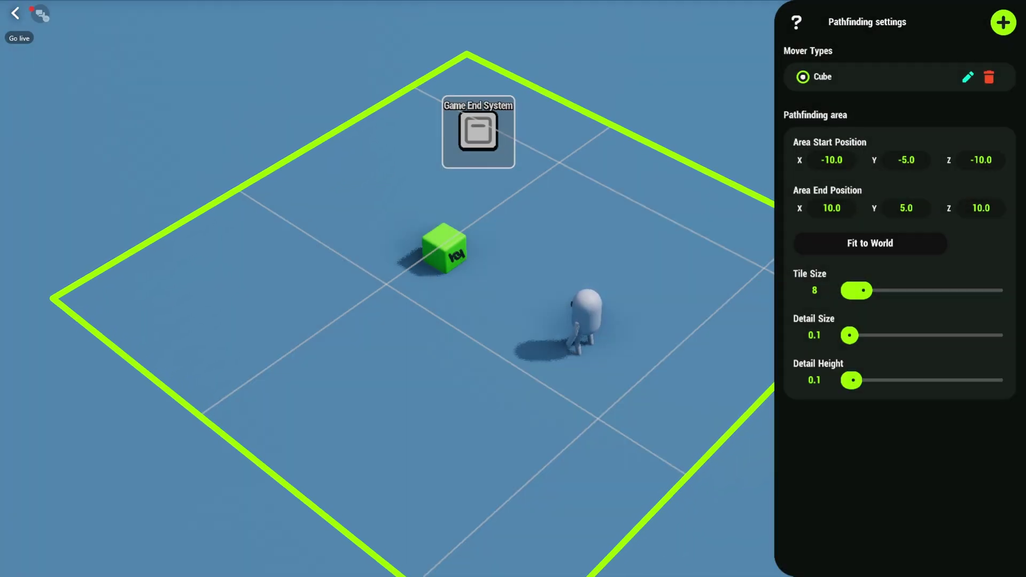
{"action": "left_click", "coordinate": [876, 290]}
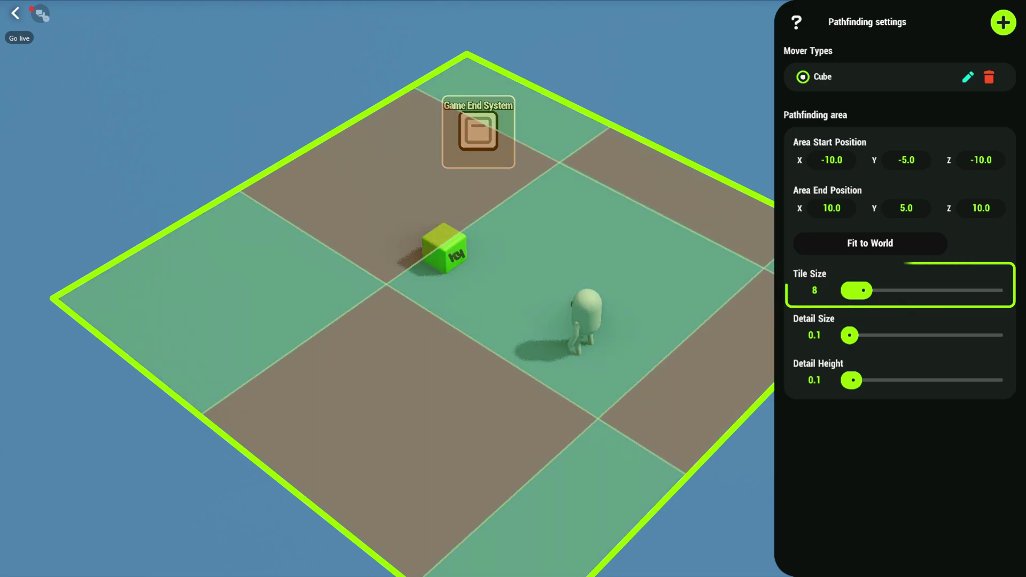
{"action": "mouse_move", "coordinate": [876, 289]}
{"action": "left_mouse_down"}
{"action": "mouse_move", "coordinate": [852, 290]}
{"action": "mouse_move", "coordinate": [878, 295]}
{"action": "mouse_move", "coordinate": [864, 290]}
{"action": "left_mouse_up"}
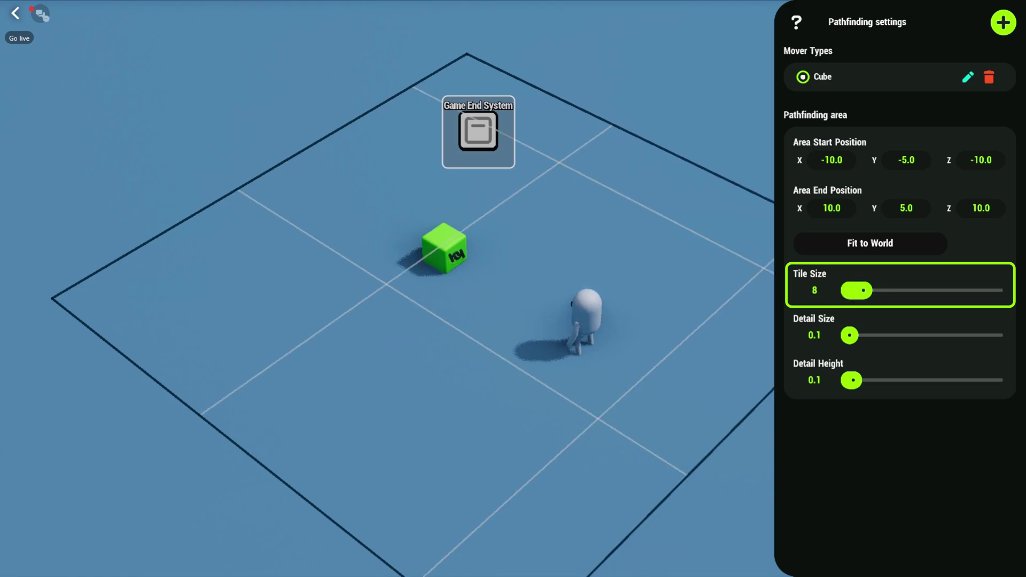
{"action": "key", "text": "Down"}
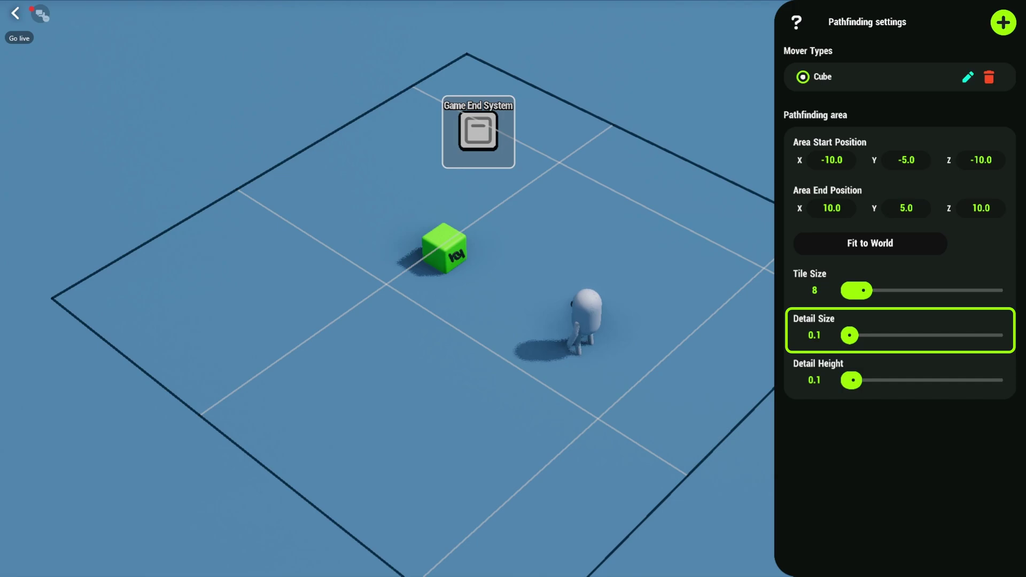
{"action": "key", "text": "Right"}
{"action": "key", "text": "Right"}
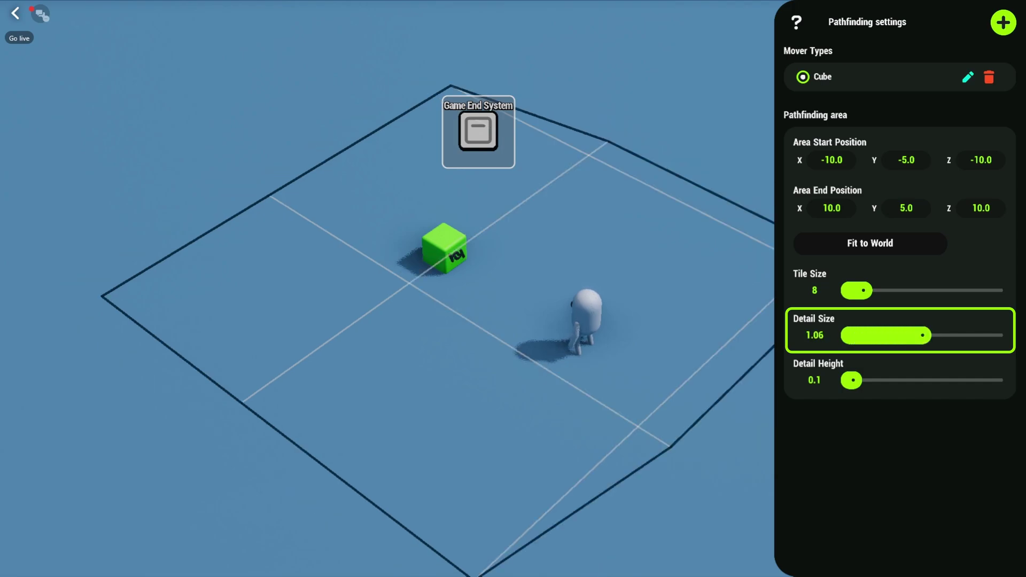
{"action": "key", "text": "Left"}
{"action": "key", "text": "Left"}
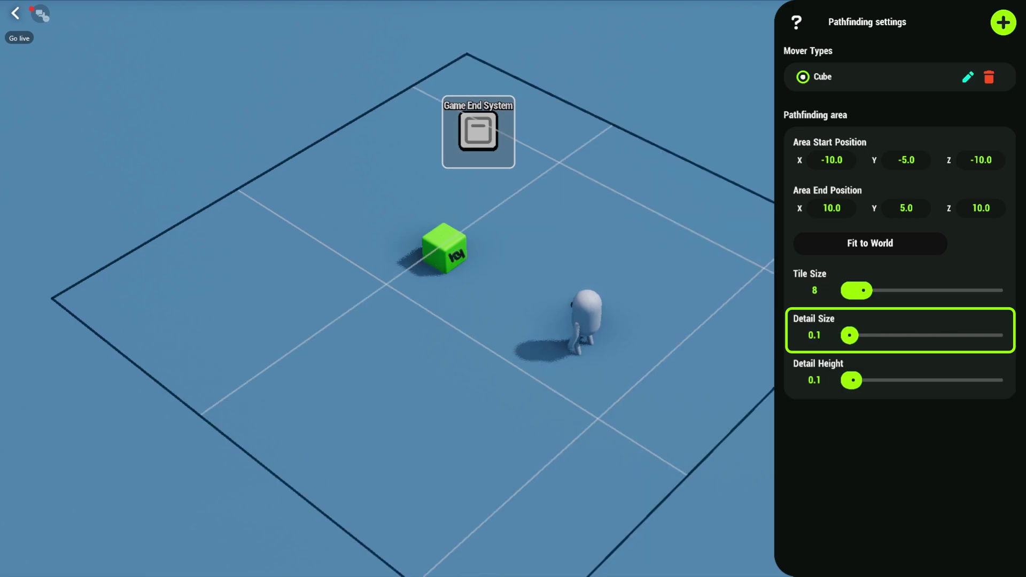
{"action": "key", "text": "Down"}
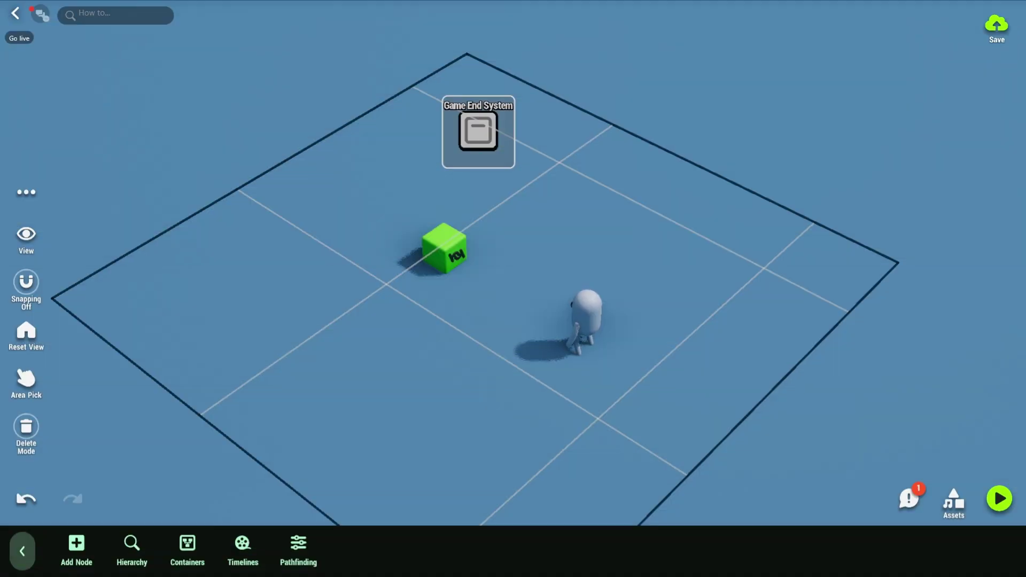
Step: Add a Pathfinding node from the logic node list
{"action": "key", "text": "y"}
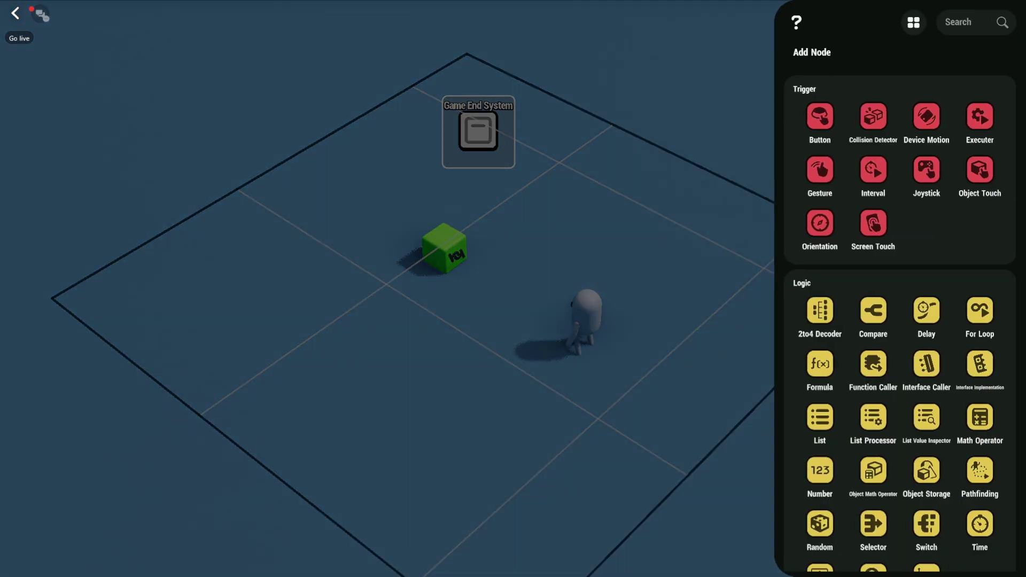
{"action": "left_click", "coordinate": [980, 471]}
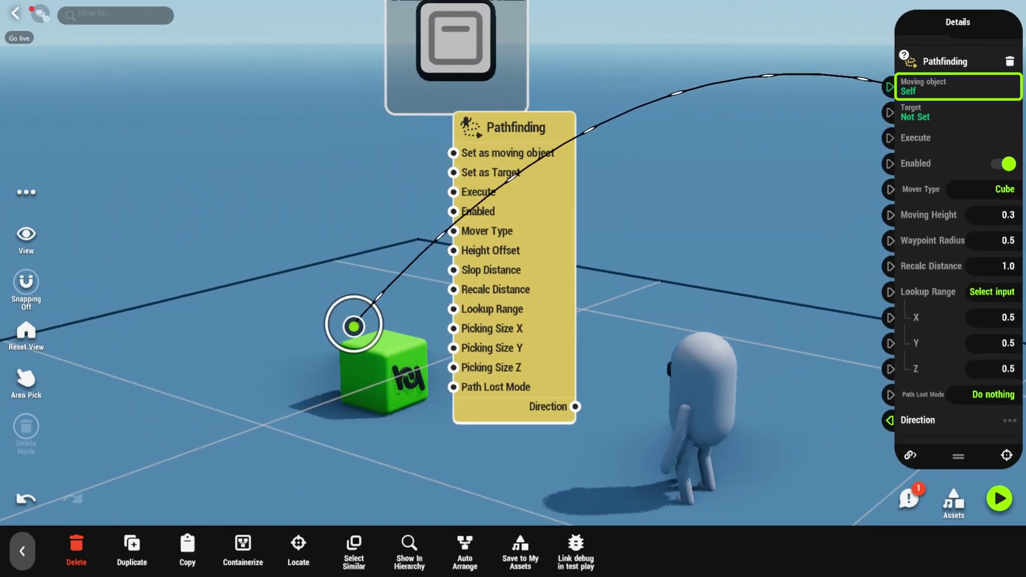
Step: Wire the Pathfinding node's Moving object to the green cube and its Target to the player
{"action": "left_click_drag", "start_coordinate": [889, 87], "coordinate": [355, 321]}
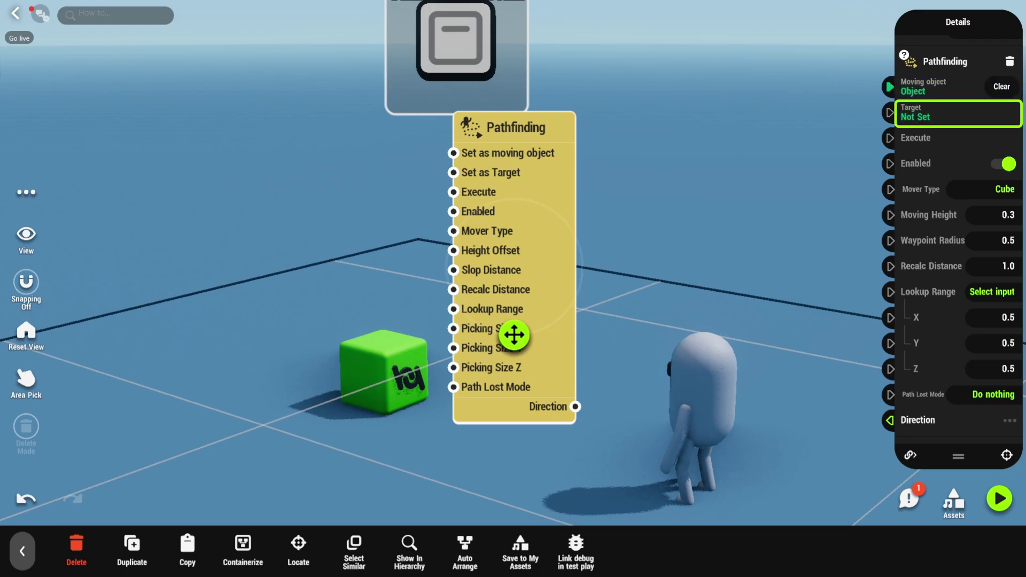
{"action": "left_click_drag", "start_coordinate": [889, 113], "coordinate": [688, 394]}
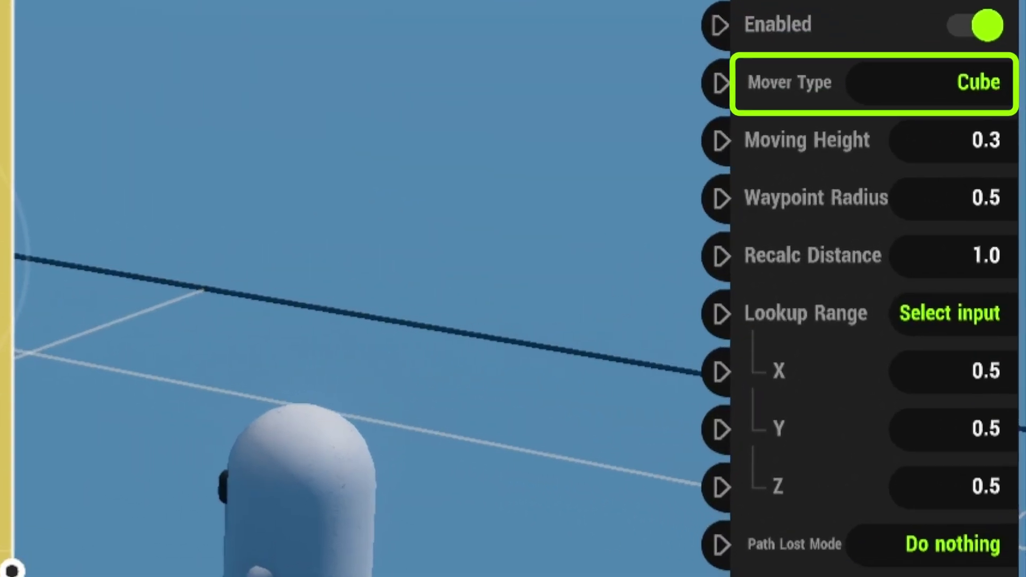
Step: Set the Pathfinding node's Moving Height to 0.5
{"action": "key", "text": "Down"}
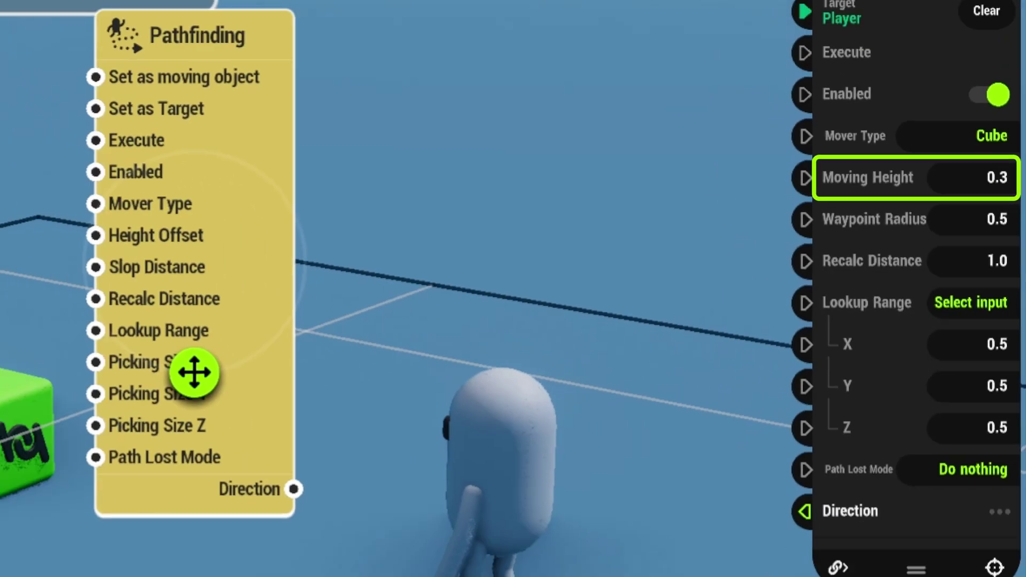
{"action": "key", "text": "Return"}
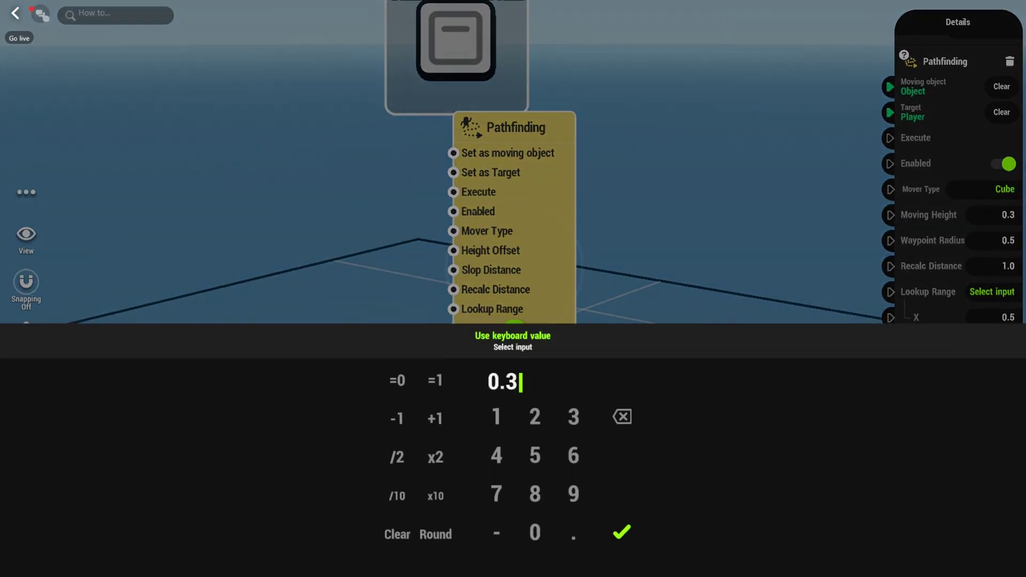
{"action": "key", "text": "Return"}
{"action": "key", "text": "Down"}
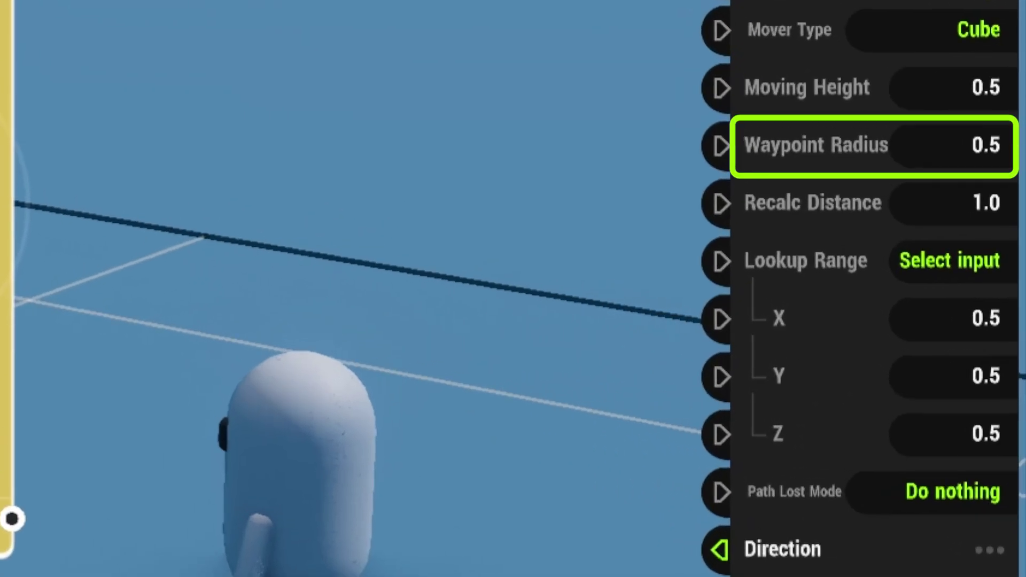
Step: Set Lookup Range Y to 5 and Path Lost Mode to Use last
{"action": "key", "text": "Down"}
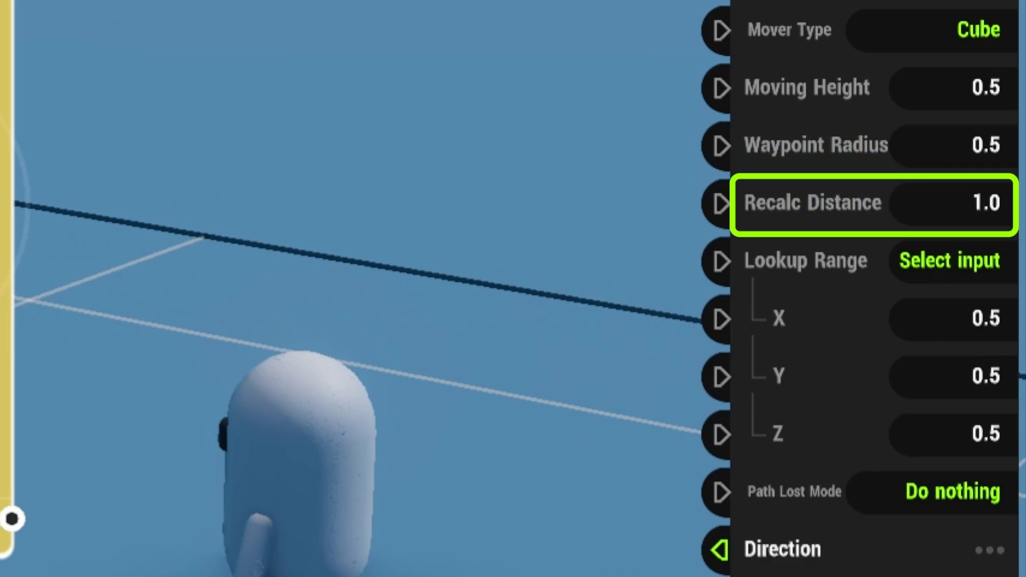
{"action": "key", "text": "Down"}
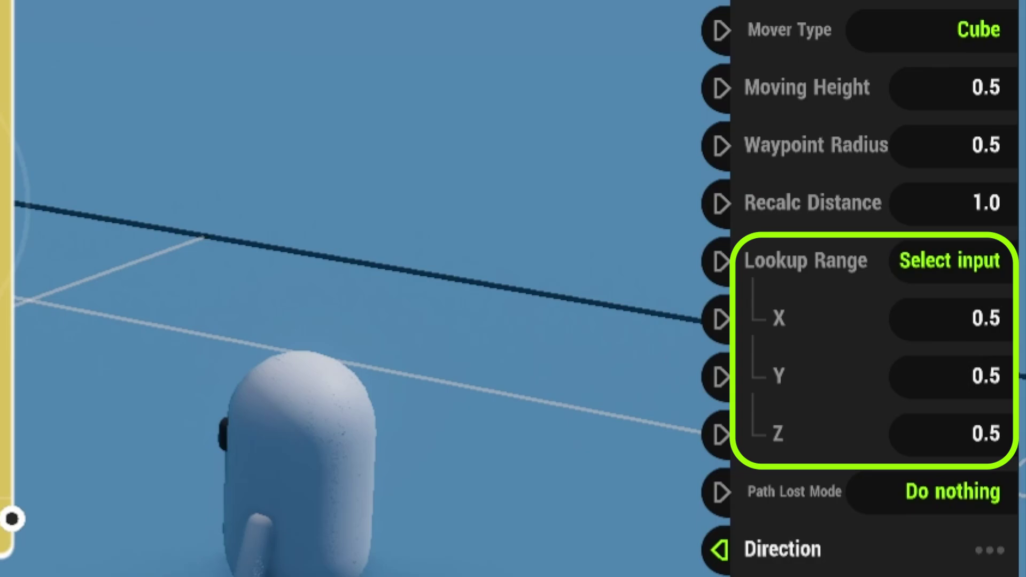
{"action": "key", "text": "Return"}
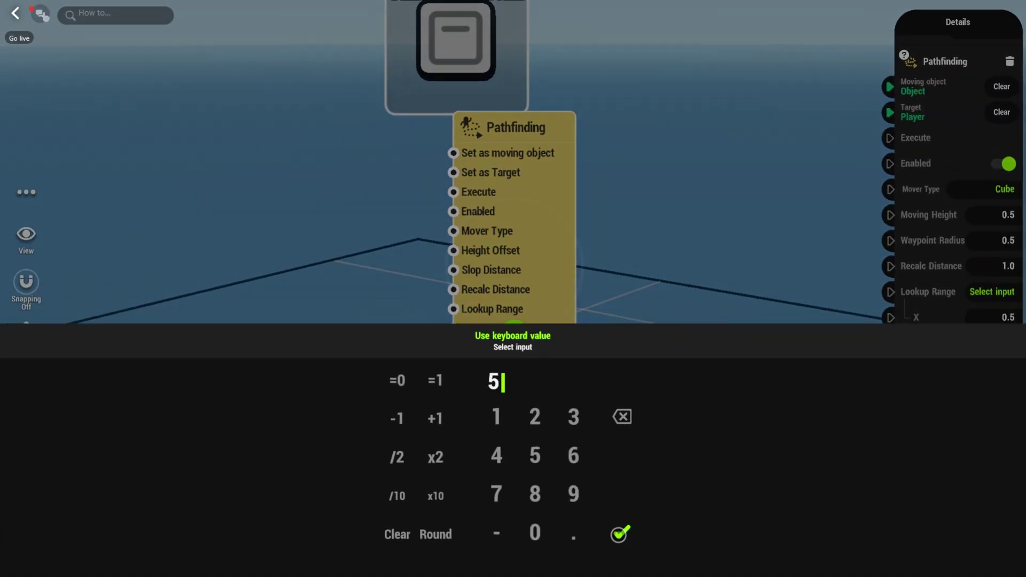
{"action": "key", "text": "Return"}
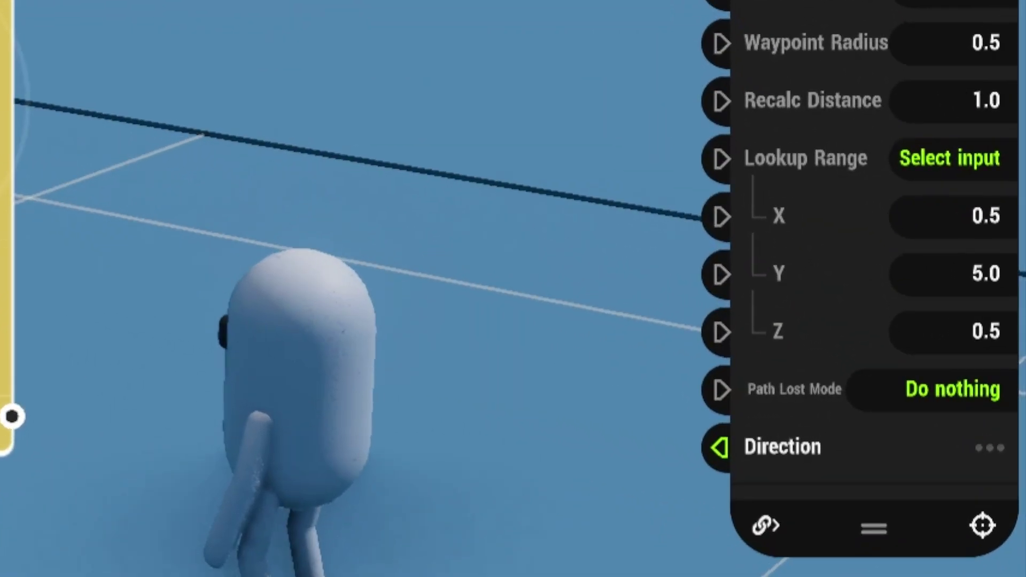
{"action": "left_click", "coordinate": [953, 389]}
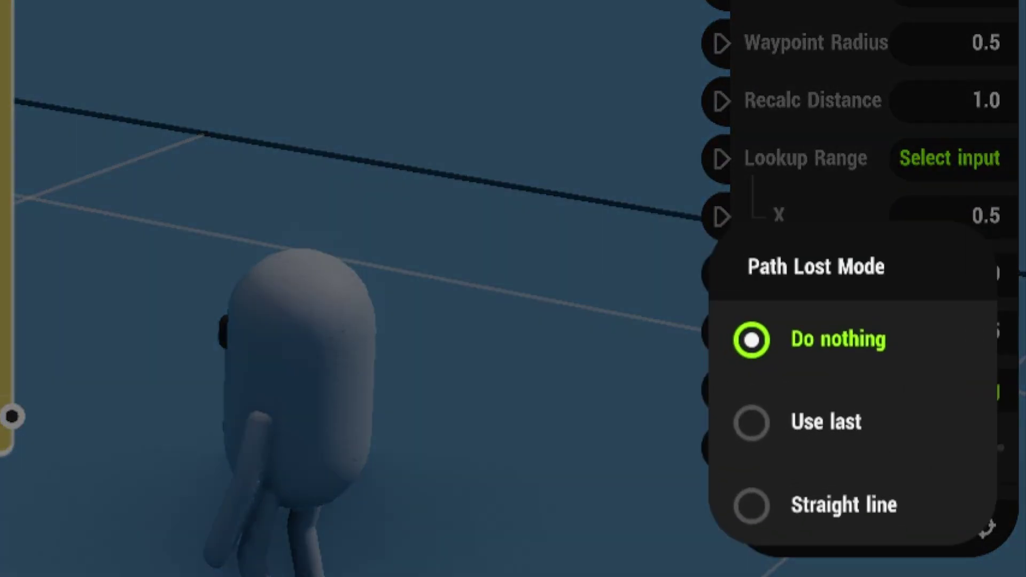
{"action": "left_click", "coordinate": [826, 422]}
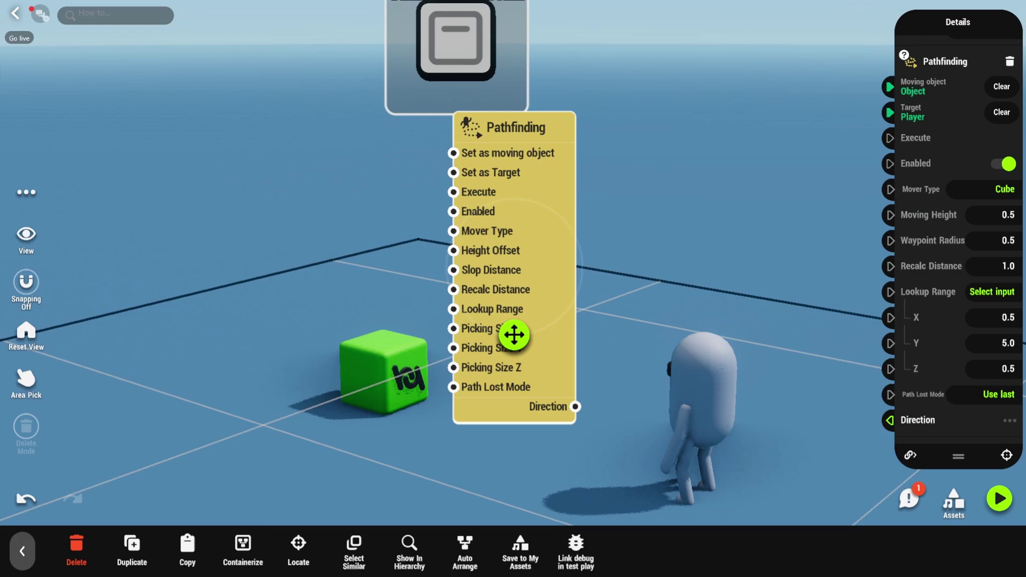
Step: Add a Force node and target it at the green cube
{"action": "left_click", "coordinate": [514, 335]}
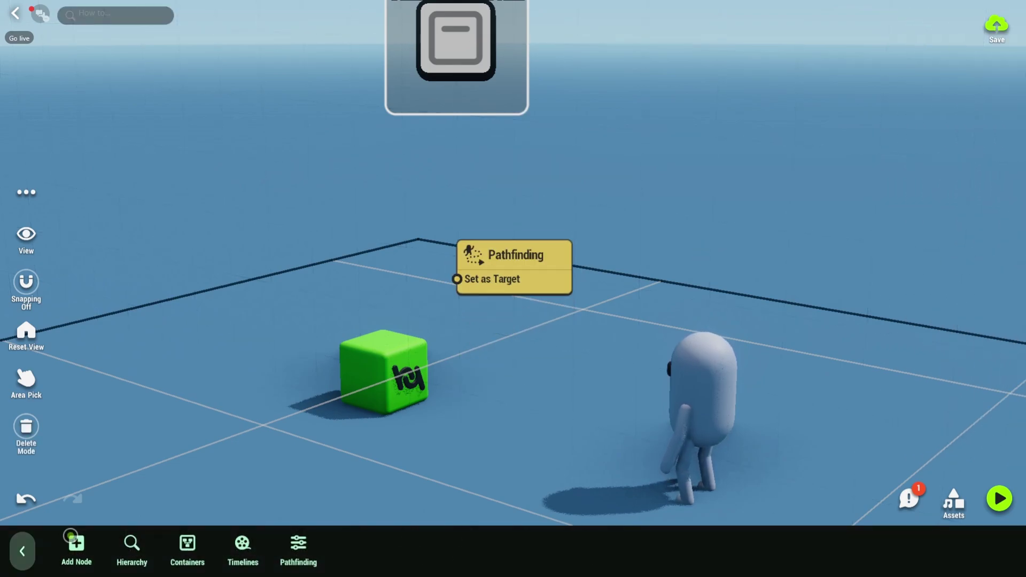
{"action": "left_click", "coordinate": [72, 536]}
{"action": "left_click_drag", "start_coordinate": [895, 458], "coordinate": [910, 101]}
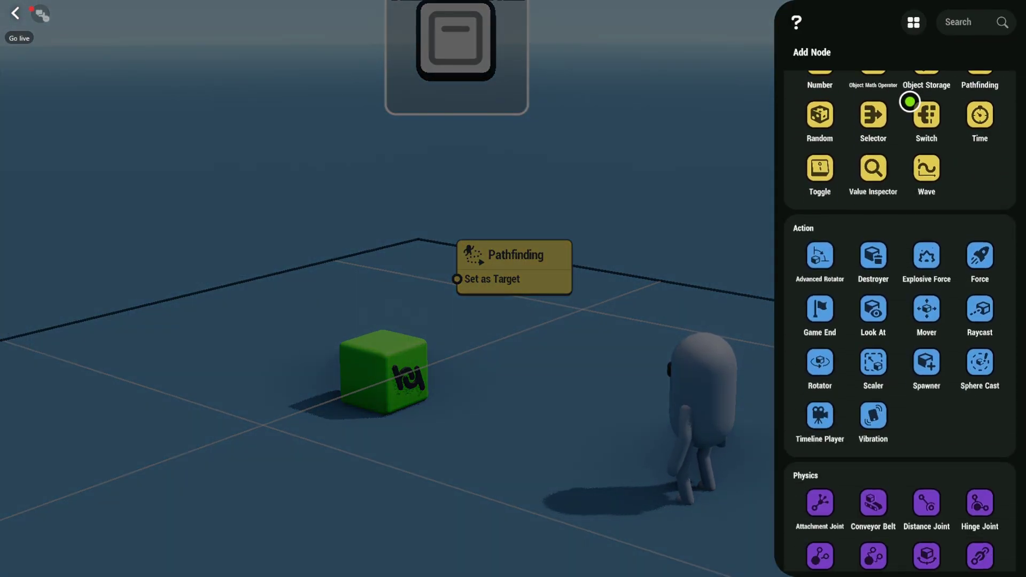
{"action": "left_click", "coordinate": [980, 255]}
{"action": "left_click_drag", "start_coordinate": [534, 470], "coordinate": [732, 286]}
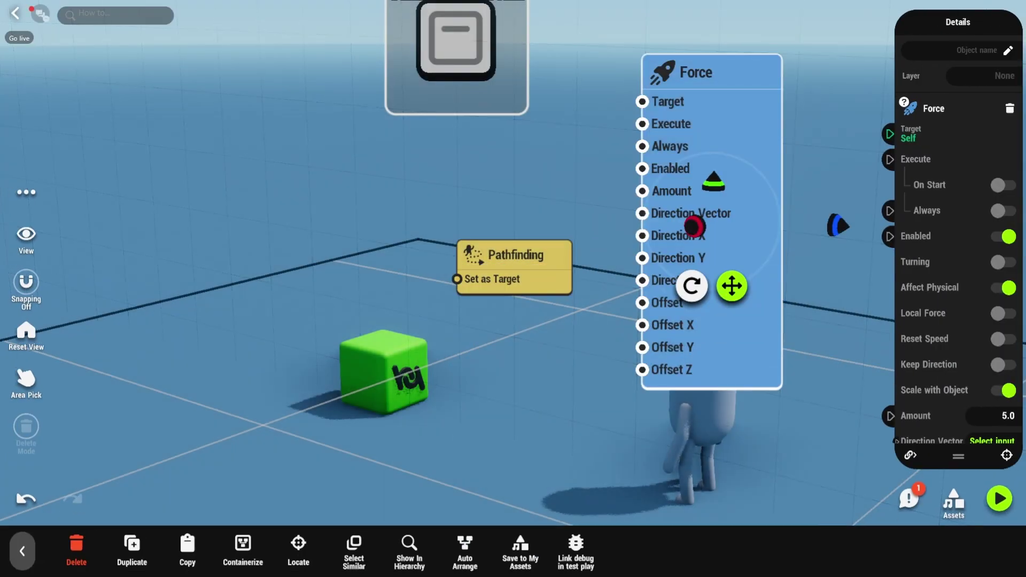
{"action": "left_click_drag", "start_coordinate": [643, 101], "coordinate": [373, 365]}
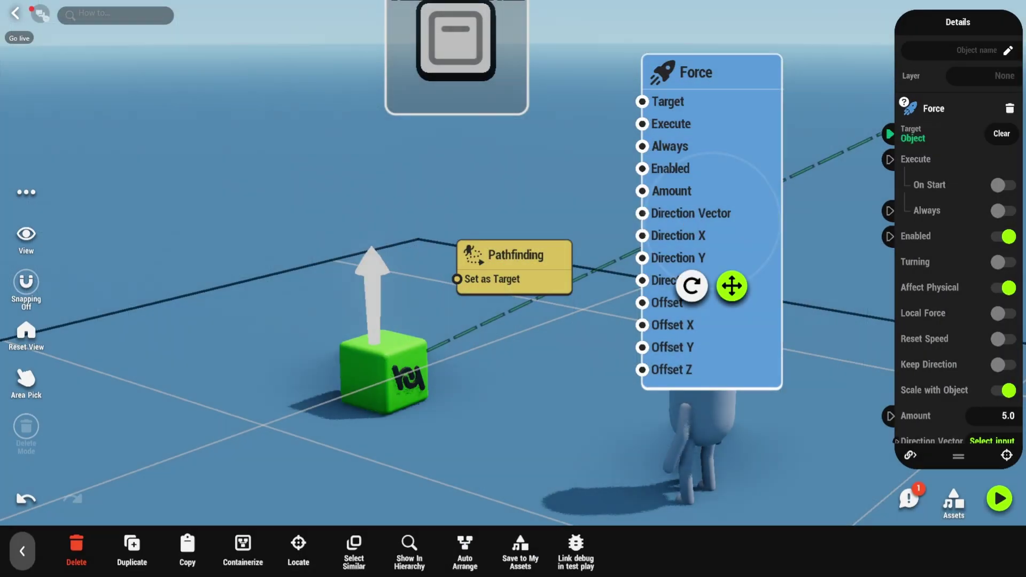
Step: Enable the force's On Start, Always and Reset Speed, and drive it with Pathfinding's direction
{"action": "left_click", "coordinate": [1004, 211]}
{"action": "left_click", "coordinate": [1004, 184]}
{"action": "left_click", "coordinate": [1004, 339]}
{"action": "left_click_drag", "start_coordinate": [957, 390], "coordinate": [957, 230]}
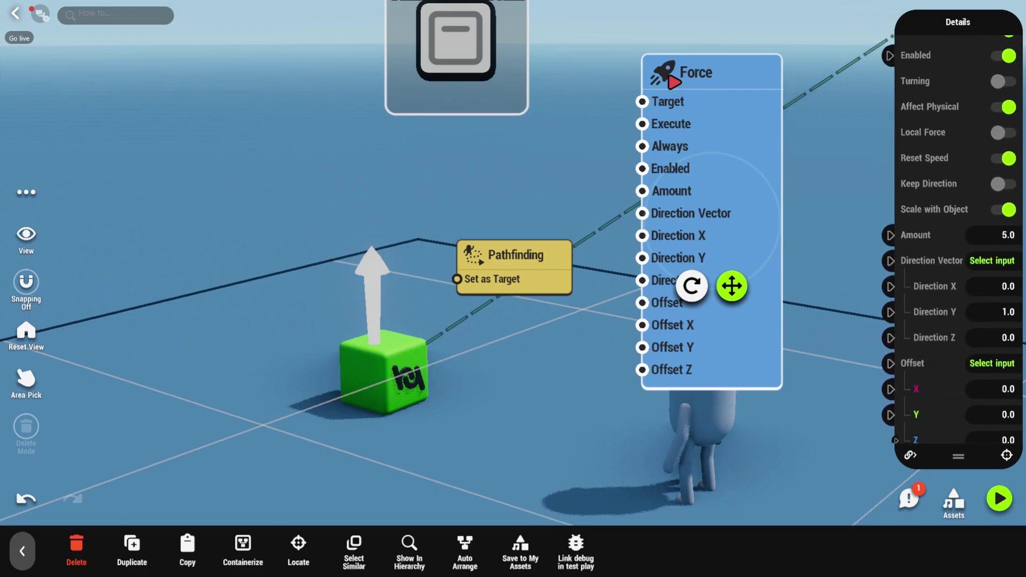
{"action": "left_click_drag", "start_coordinate": [890, 261], "coordinate": [558, 412]}
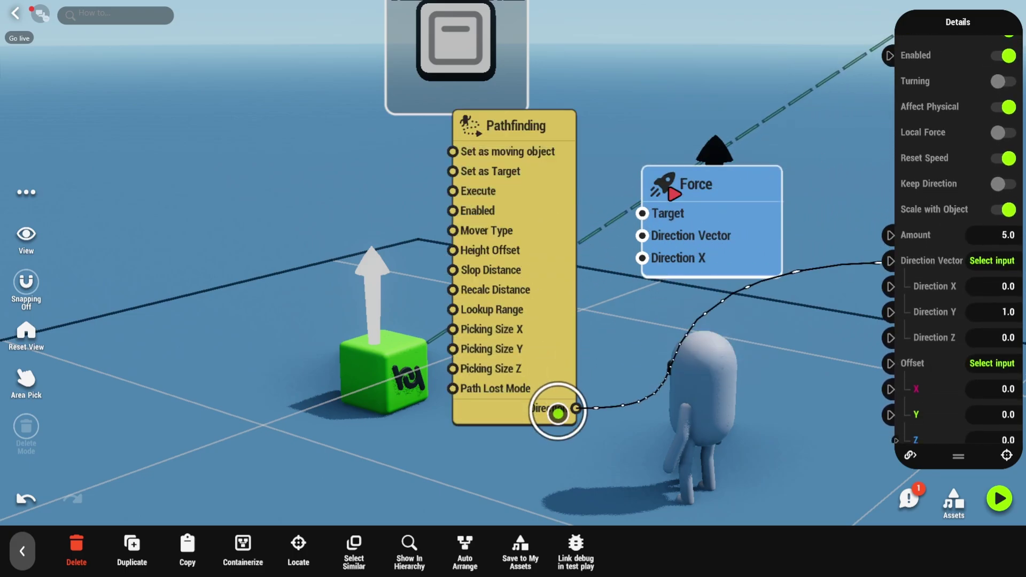
{"action": "left_click", "coordinate": [712, 290]}
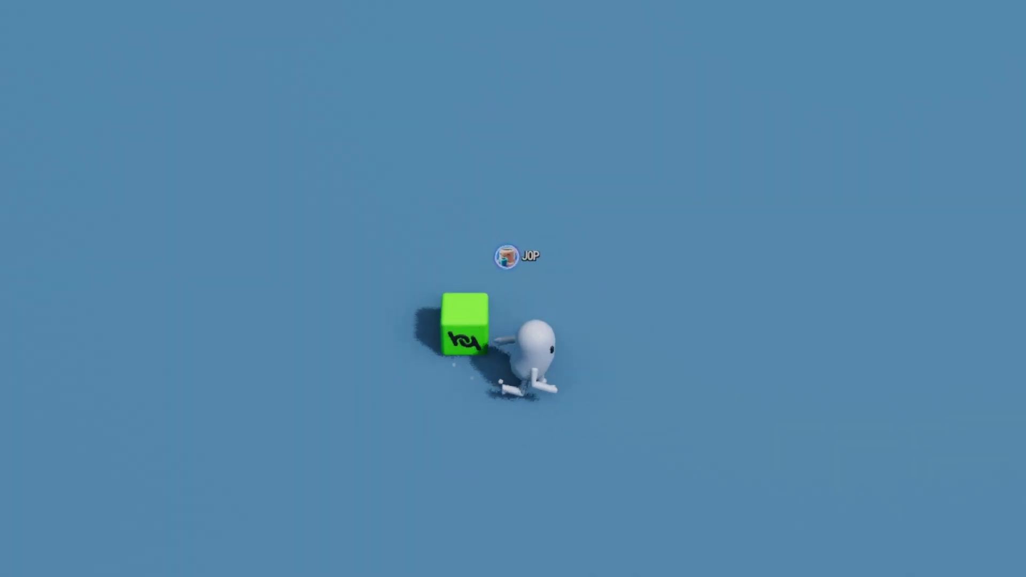
{"action": "key", "text": "Escape"}
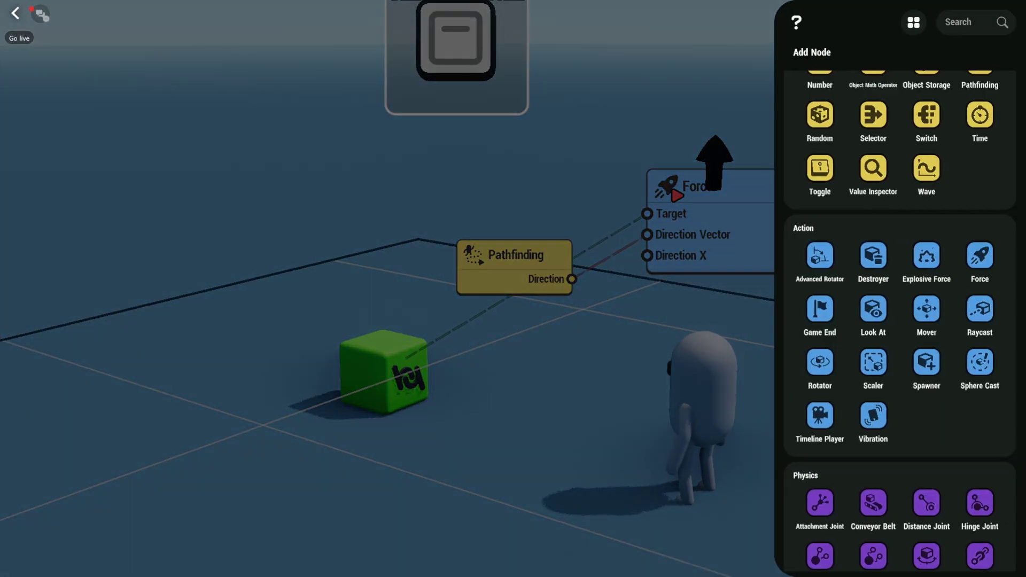
Step: Add a Look At node on the cube with Look At Move Direction enabled and speed 5
{"action": "left_click", "coordinate": [874, 309]}
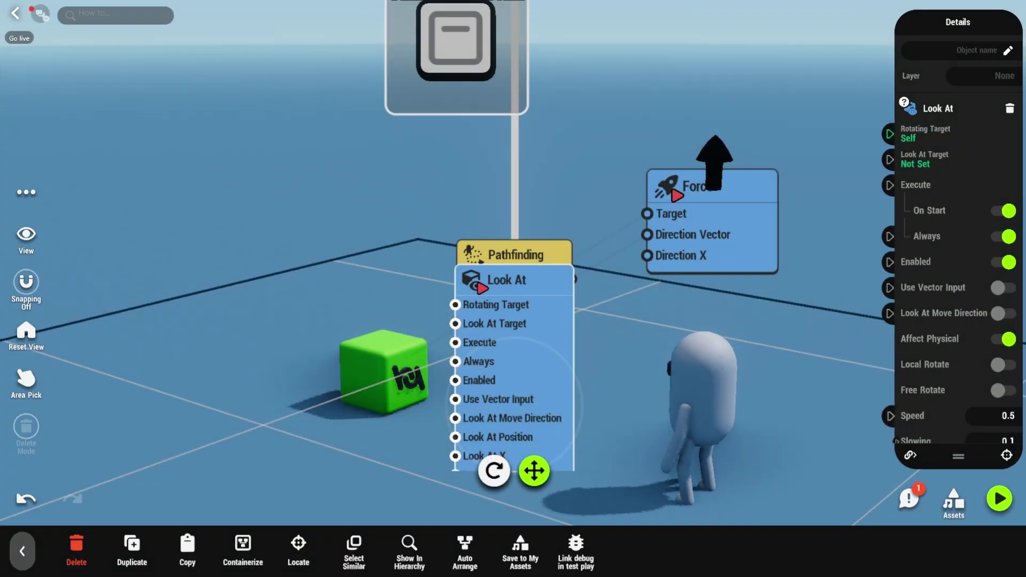
{"action": "left_click_drag", "start_coordinate": [897, 133], "coordinate": [383, 365]}
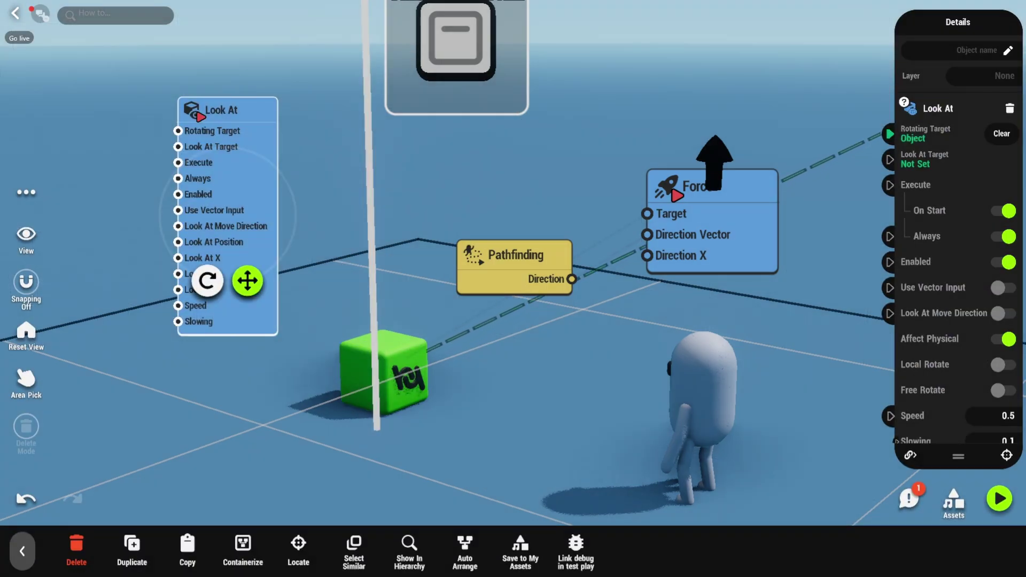
{"action": "left_click", "coordinate": [1003, 313]}
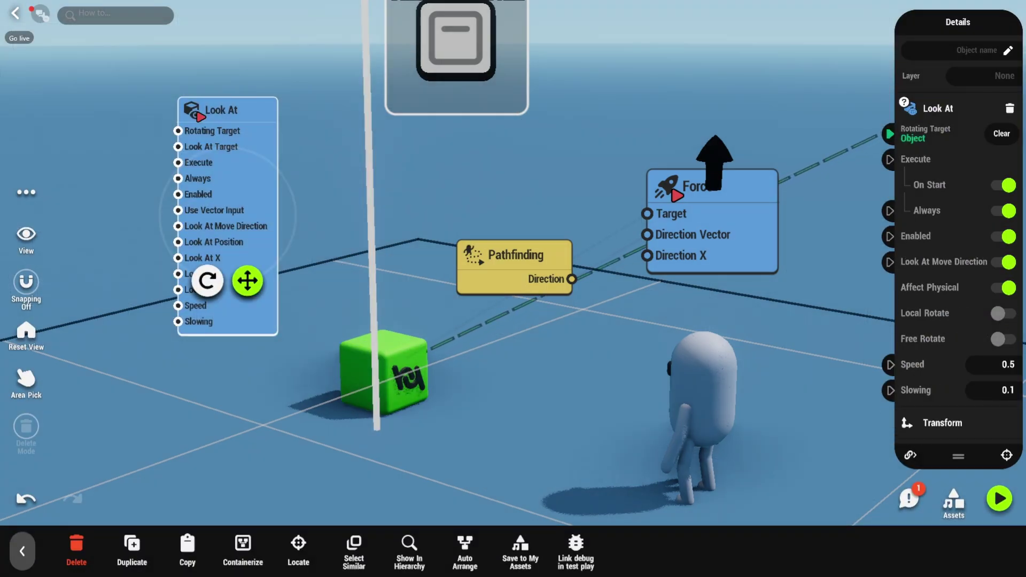
{"action": "left_click", "coordinate": [1002, 364]}
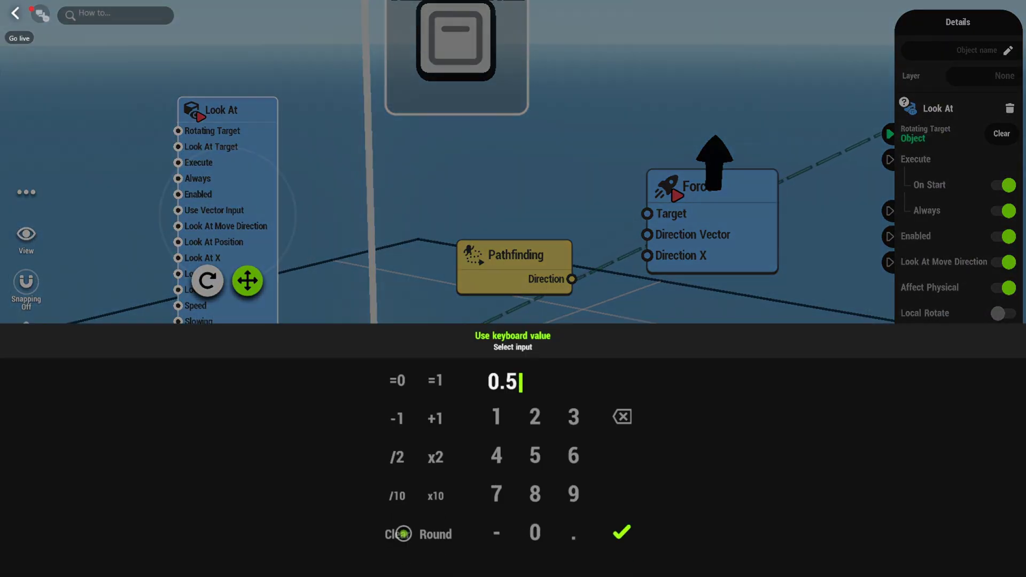
{"action": "left_click", "coordinate": [535, 456]}
{"action": "left_click", "coordinate": [621, 532]}
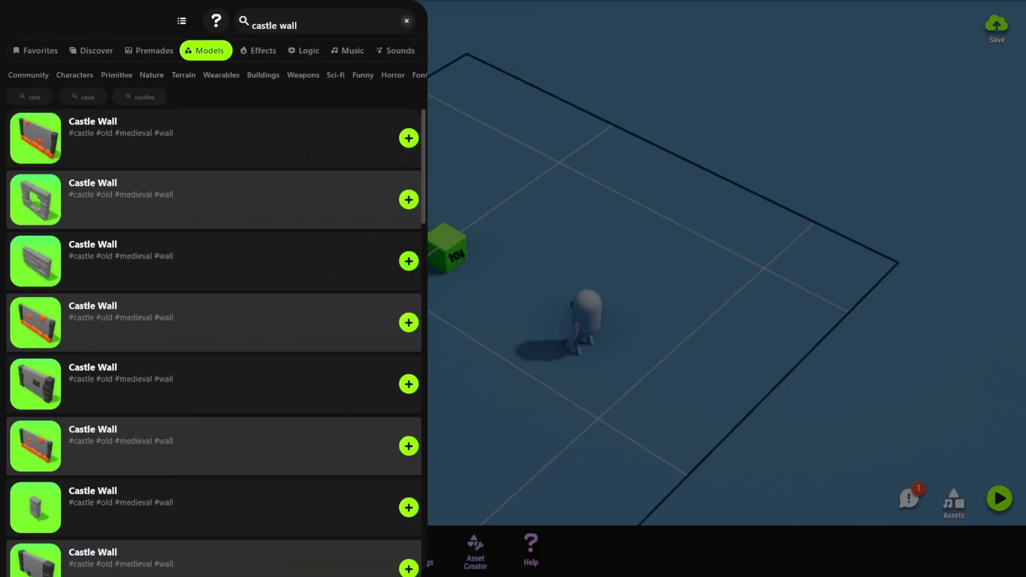
Step: Place unmovable castle wall segments between the cube and the player
{"action": "left_click", "coordinate": [408, 262]}
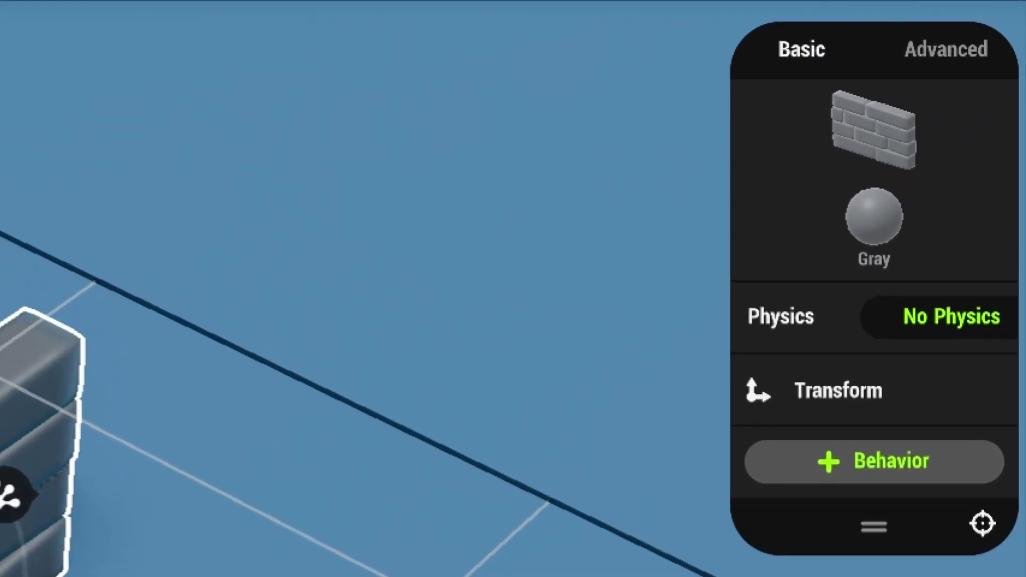
{"action": "left_click", "coordinate": [952, 316]}
{"action": "left_click", "coordinate": [818, 345]}
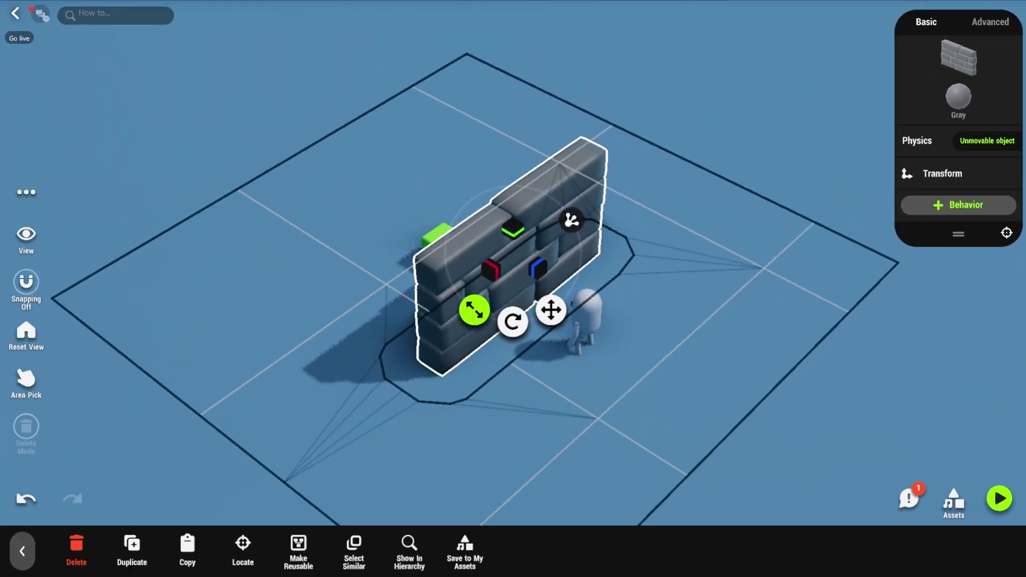
{"action": "mouse_move", "coordinate": [504, 314]}
{"action": "left_mouse_down"}
{"action": "mouse_move", "coordinate": [637, 276]}
{"action": "mouse_move", "coordinate": [584, 329]}
{"action": "mouse_move", "coordinate": [592, 162]}
{"action": "left_mouse_up"}
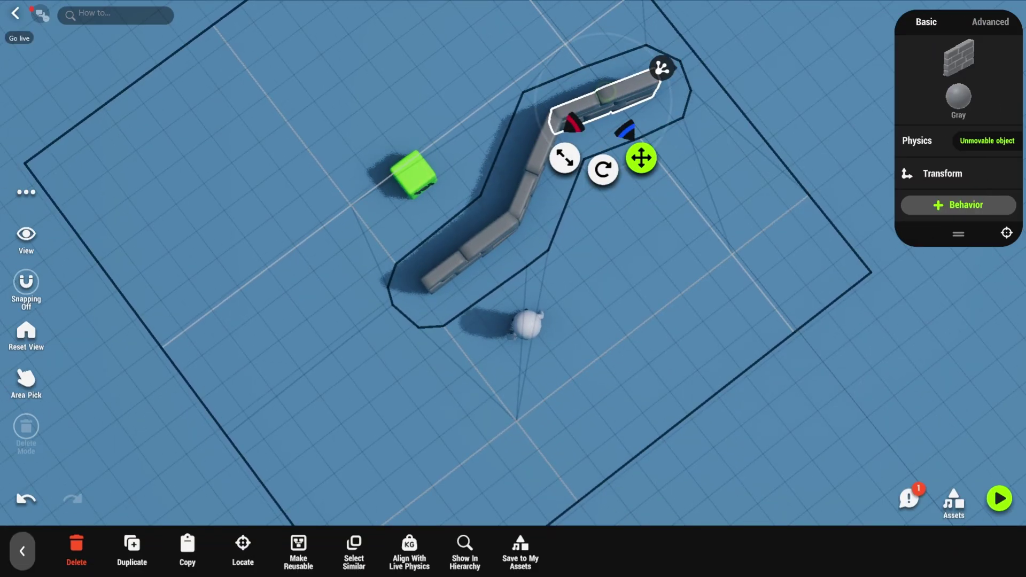
{"action": "left_click", "coordinate": [345, 414]}
{"action": "left_click_drag", "start_coordinate": [346, 414], "coordinate": [539, 357]}
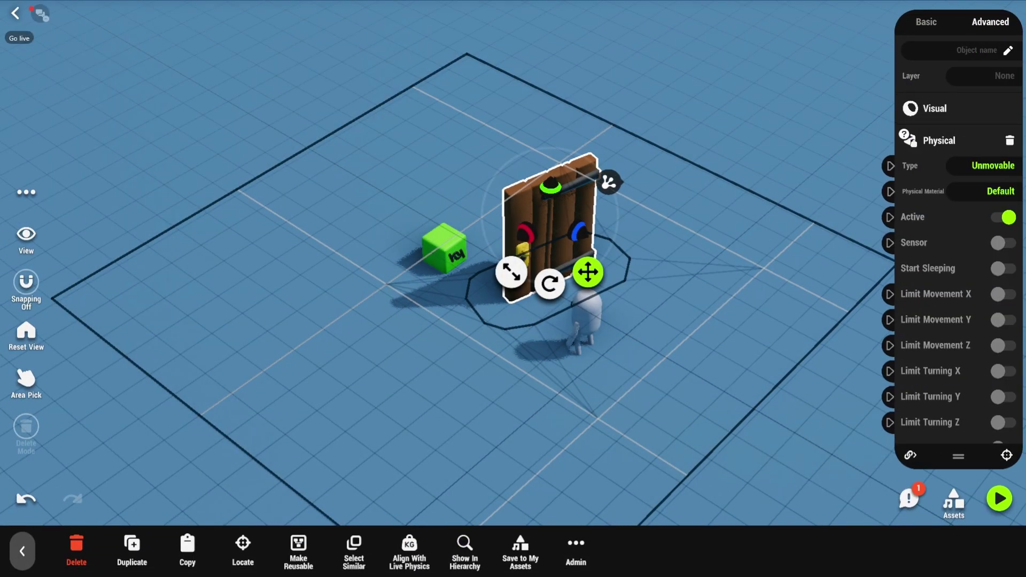
Step: Make the wooden door dynamic and slide it near the green cube
{"action": "left_click_drag", "start_coordinate": [588, 273], "coordinate": [522, 303]}
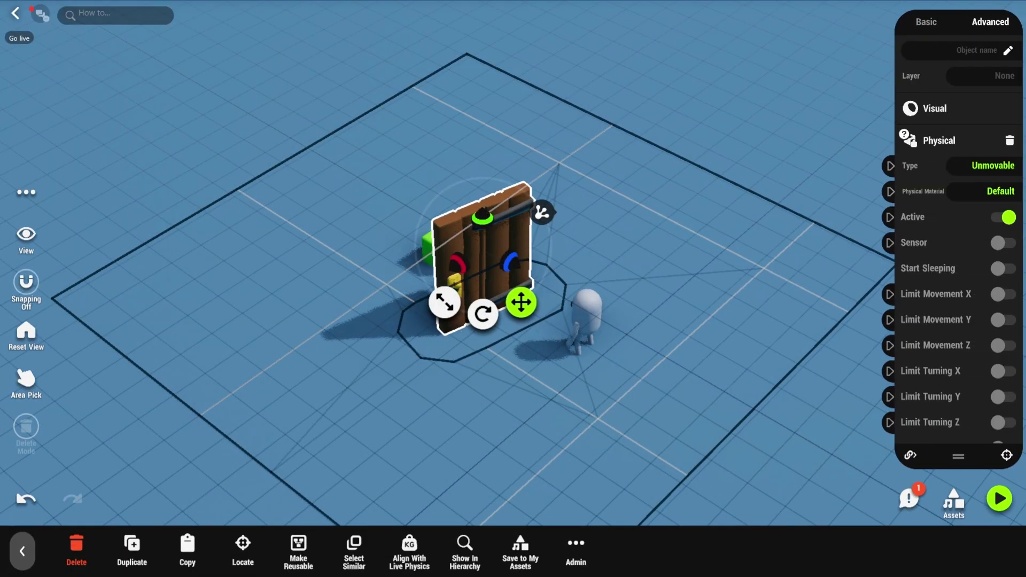
{"action": "left_click", "coordinate": [993, 166]}
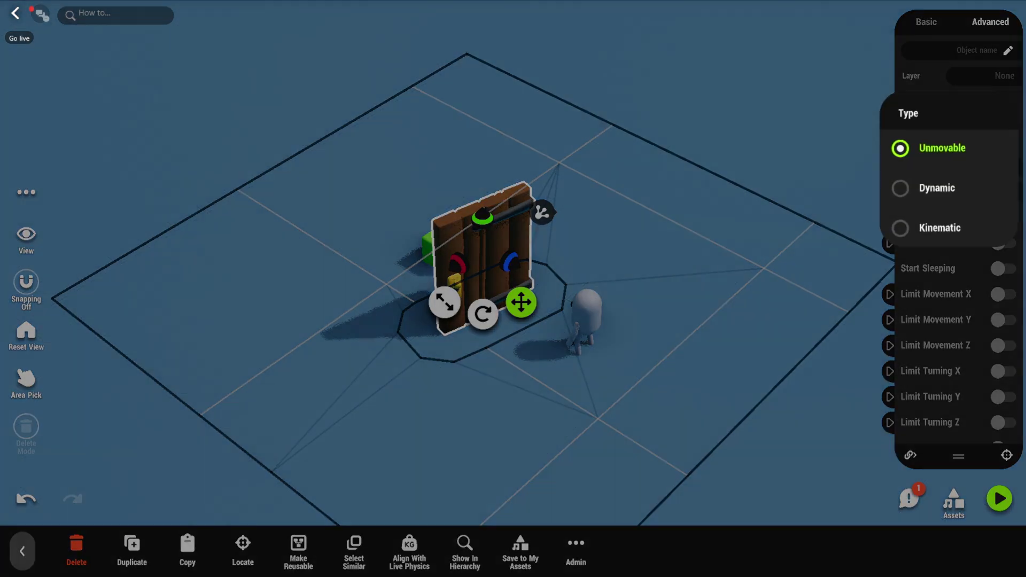
{"action": "left_click", "coordinate": [937, 186]}
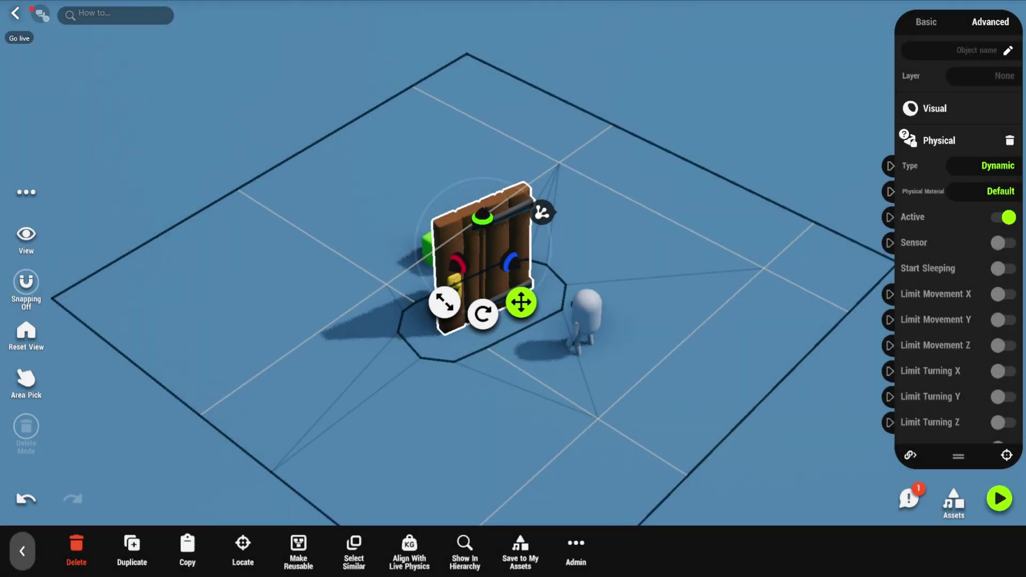
{"action": "mouse_move", "coordinate": [522, 303]}
{"action": "left_mouse_down"}
{"action": "mouse_move", "coordinate": [565, 290]}
{"action": "mouse_move", "coordinate": [552, 306]}
{"action": "left_mouse_up"}
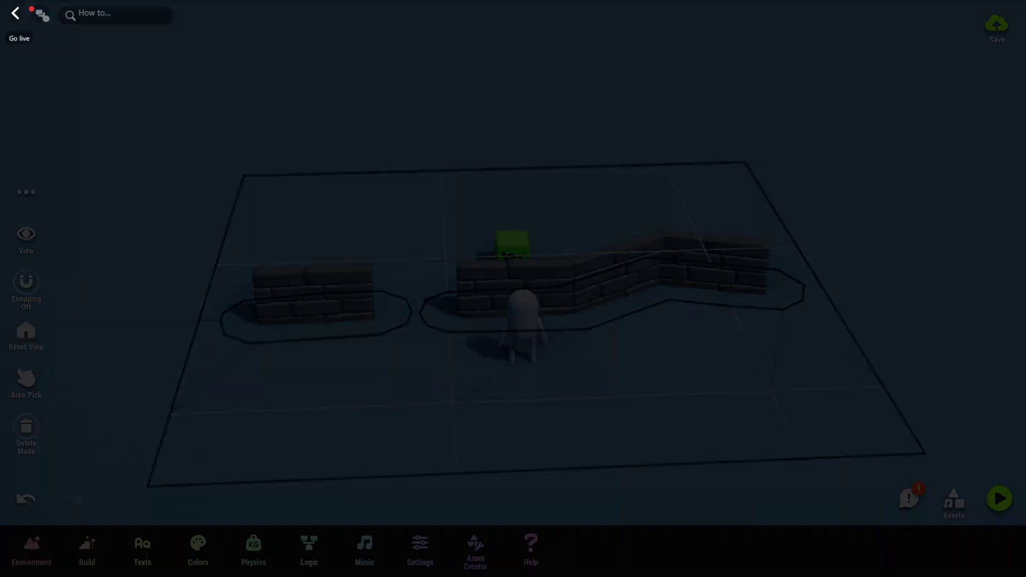
Step: Walk the player forward and jump twice to clear the wall past the green cube
{"action": "key", "text": "w"}
{"action": "key", "text": "space"}
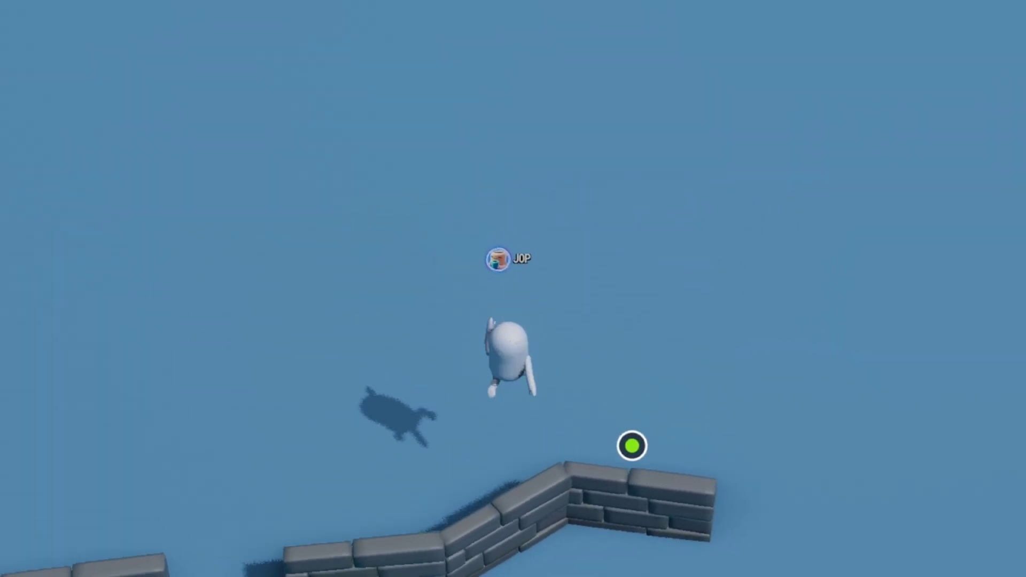
{"action": "key", "text": "space"}
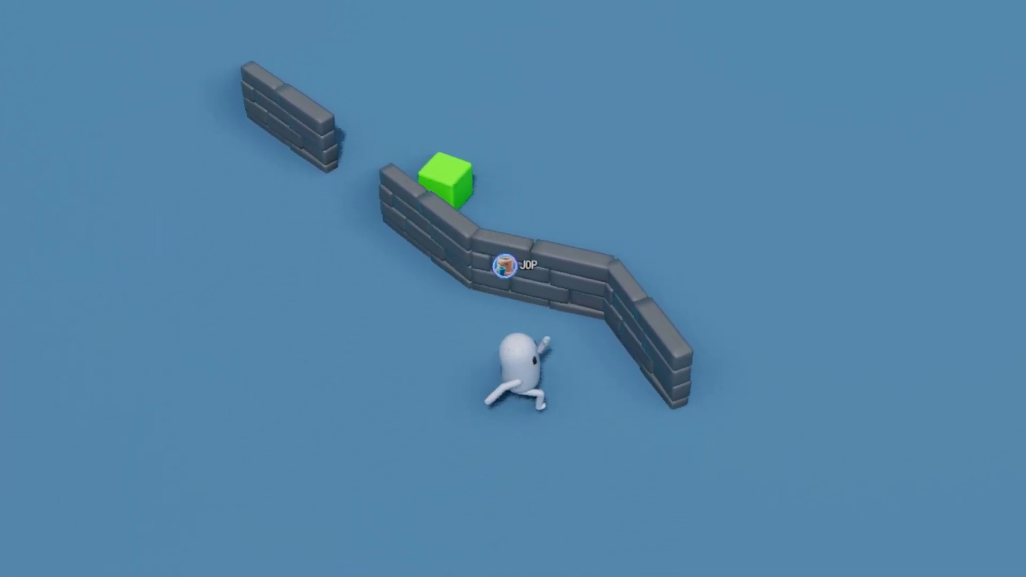